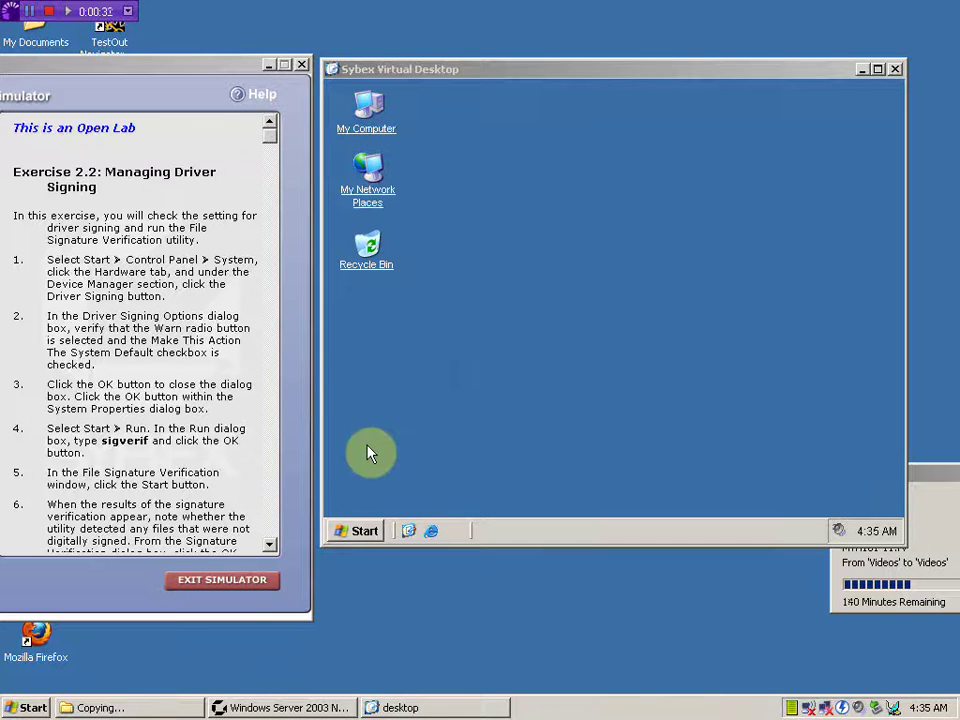
Open the System properties from the virtual desktop's Control Panel and show the Hardware settings.
click(354, 537)
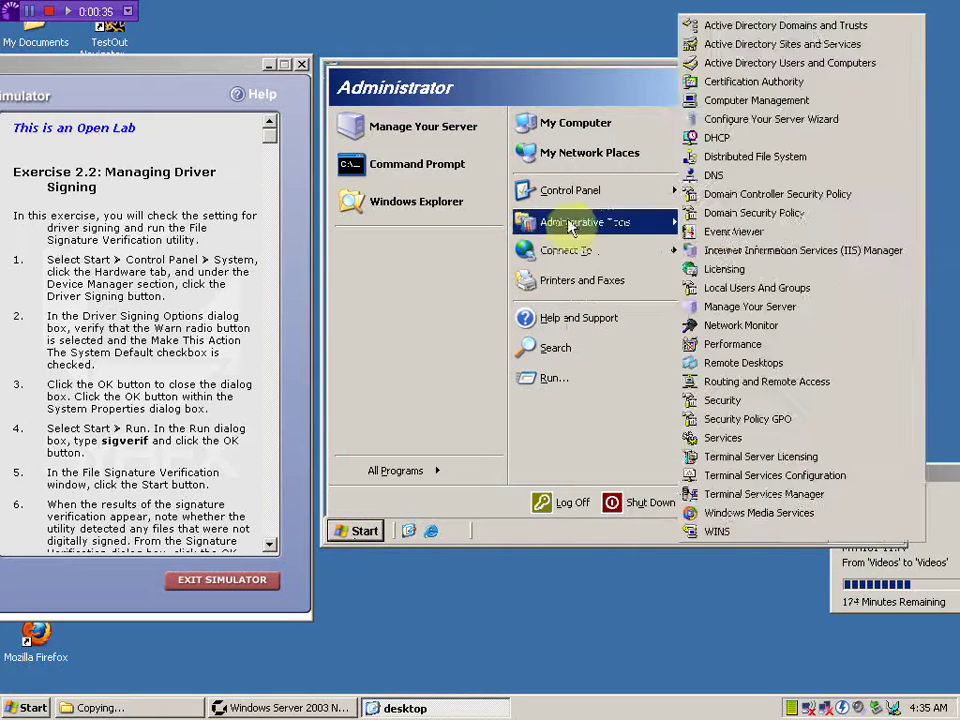
mouse_move(570, 200)
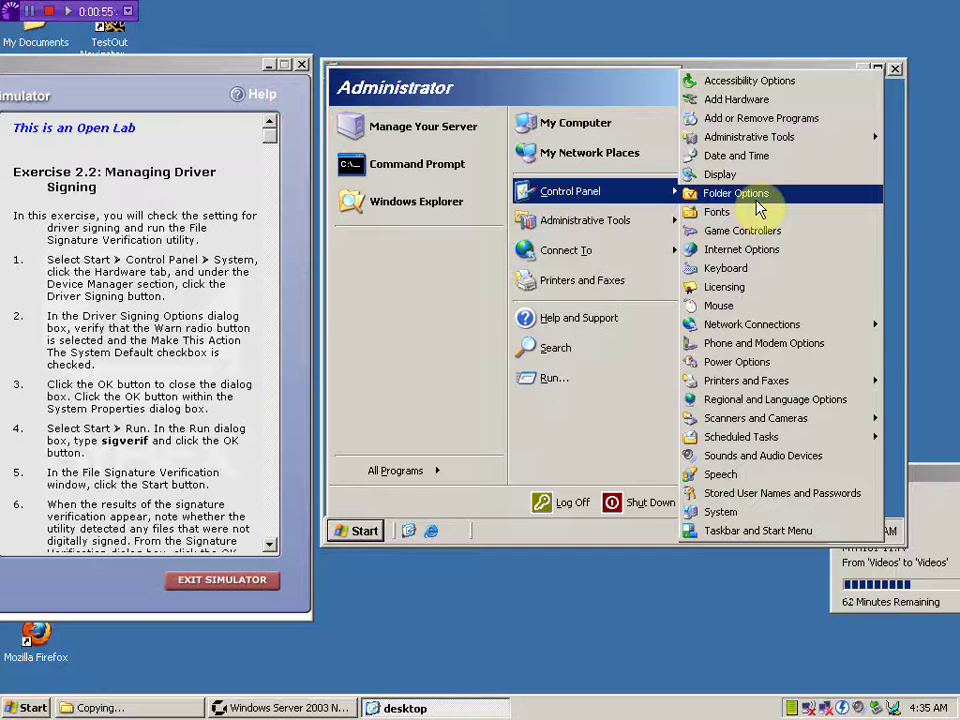
click(731, 516)
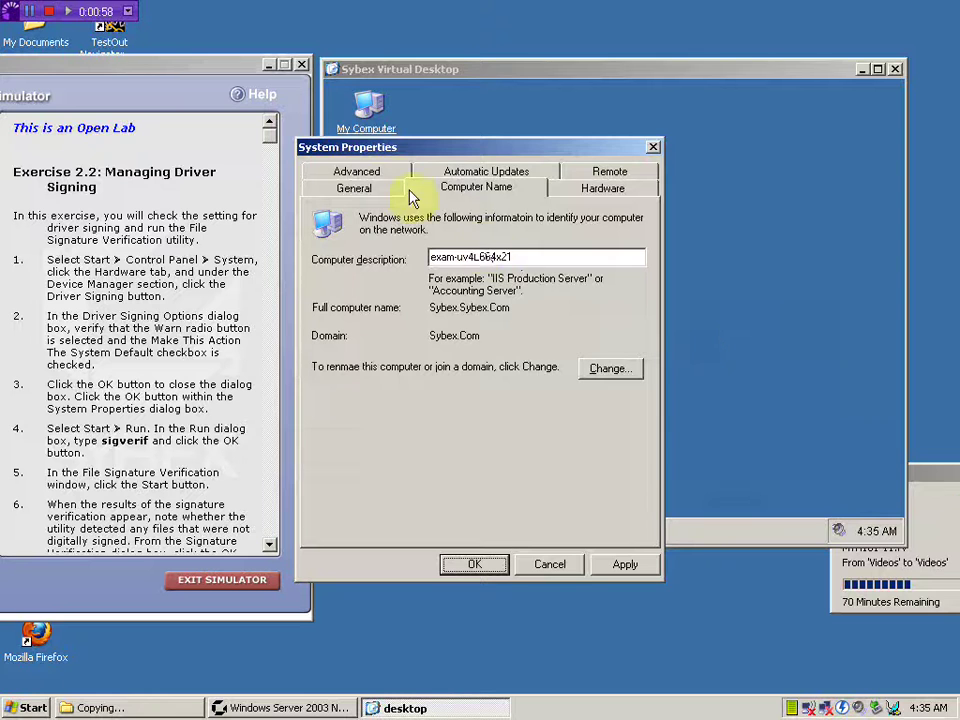
click(600, 190)
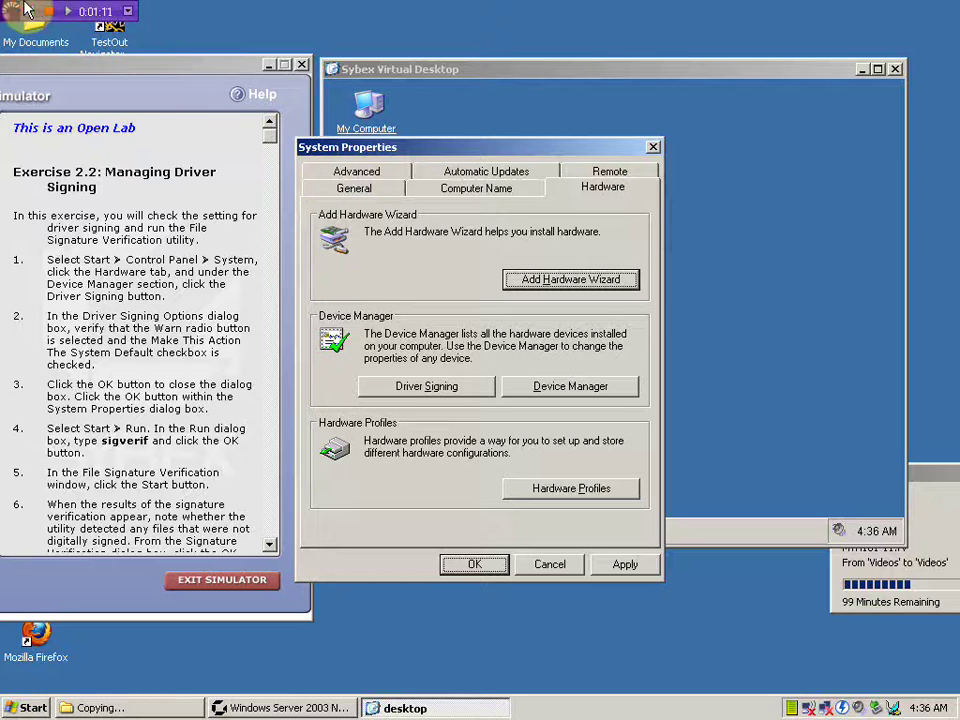
drag(27, 10, 28, 15)
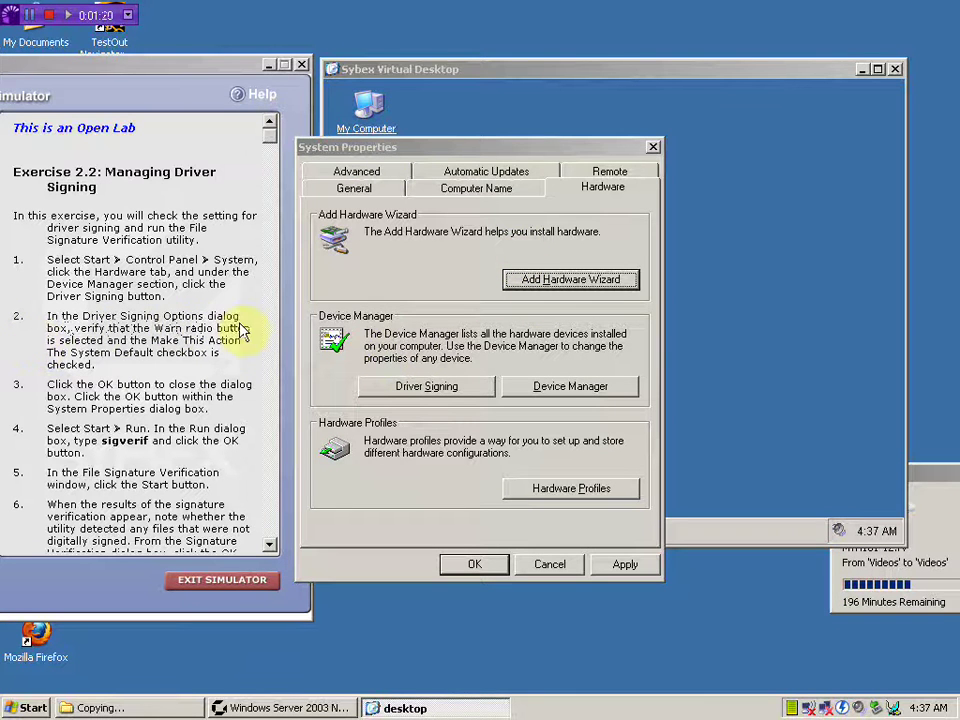
Verify that driver signing uses Warn as the system default, then accept the Driver Signing Options and System Properties dialogs.
click(416, 388)
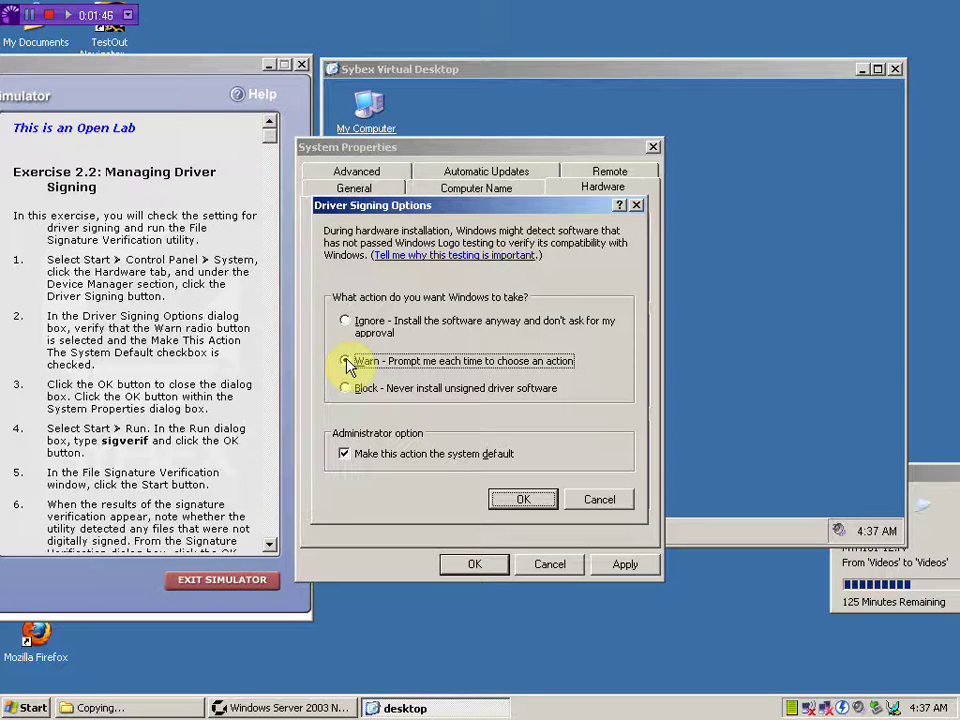
click(519, 502)
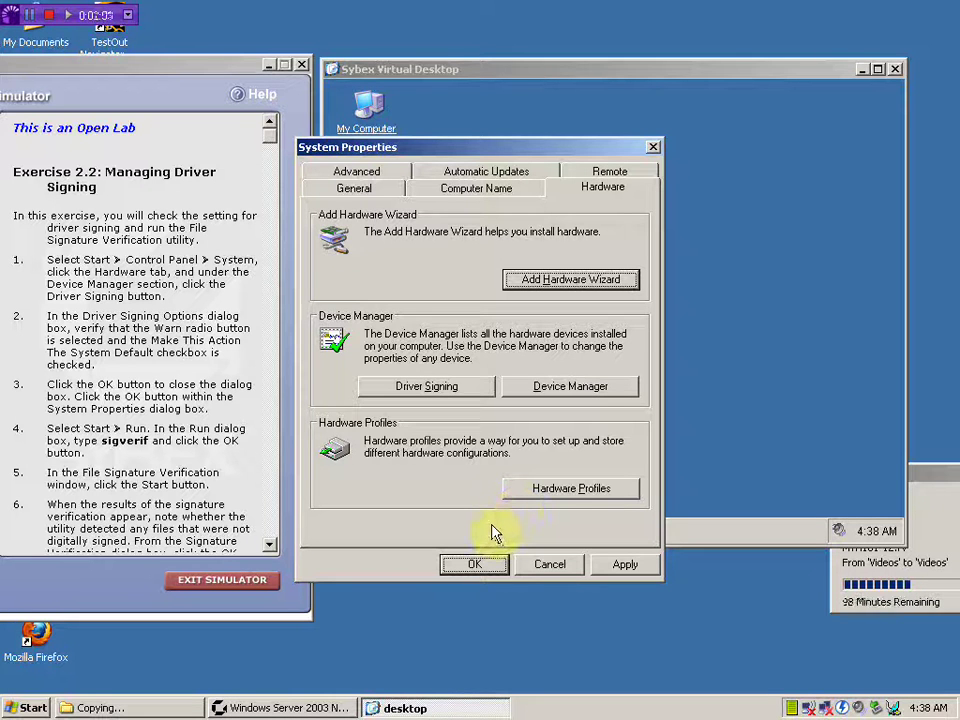
click(495, 565)
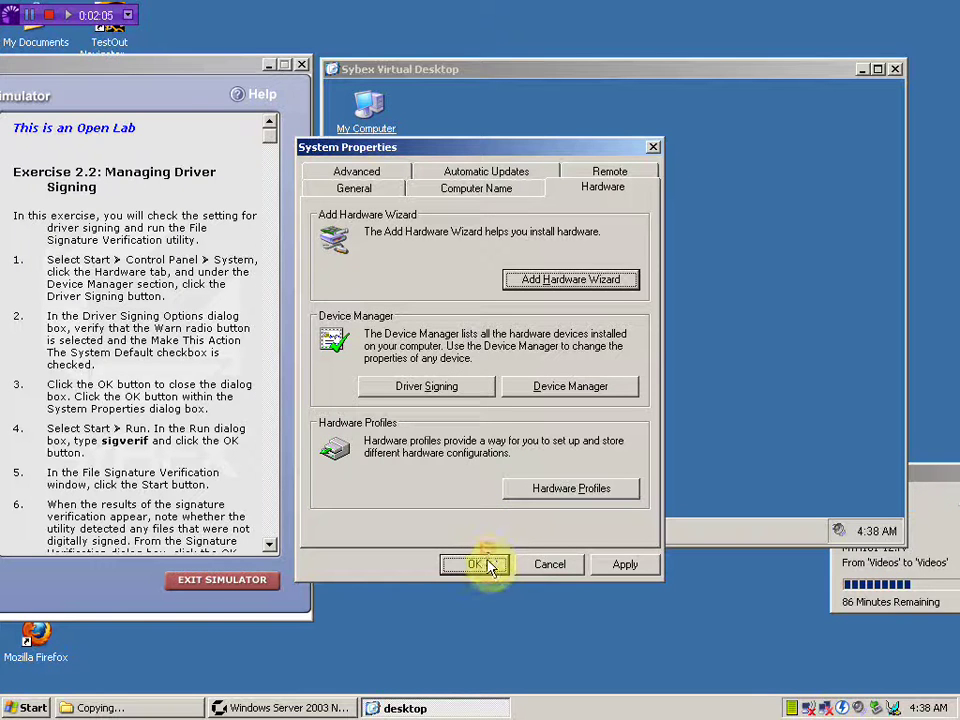
click(490, 563)
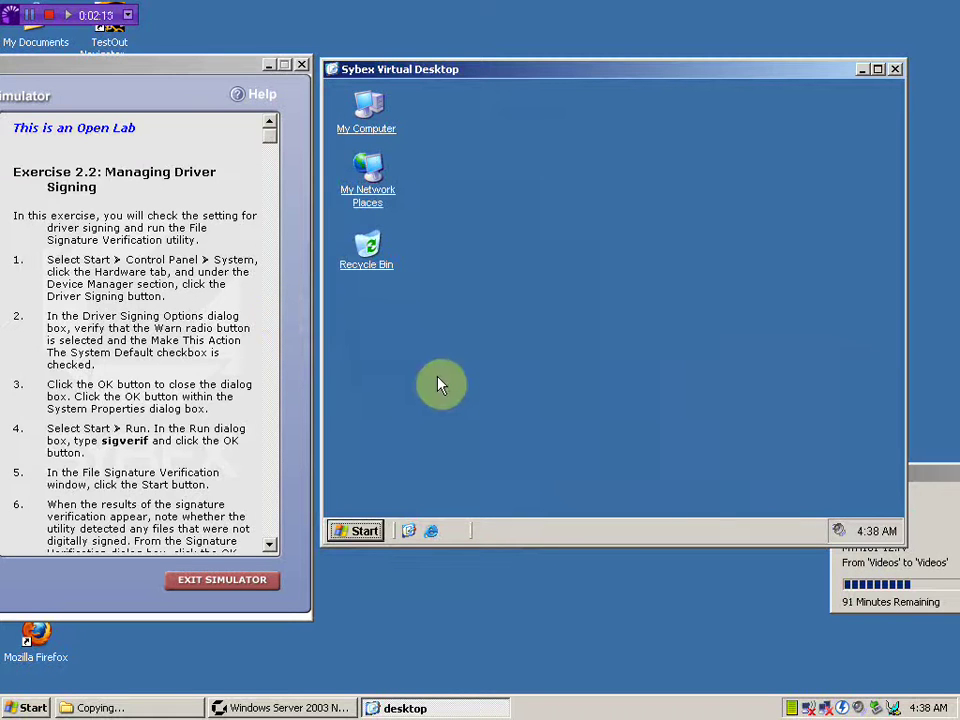
Launch the File Signature Verification utility on the virtual desktop by running sigverif.
click(349, 530)
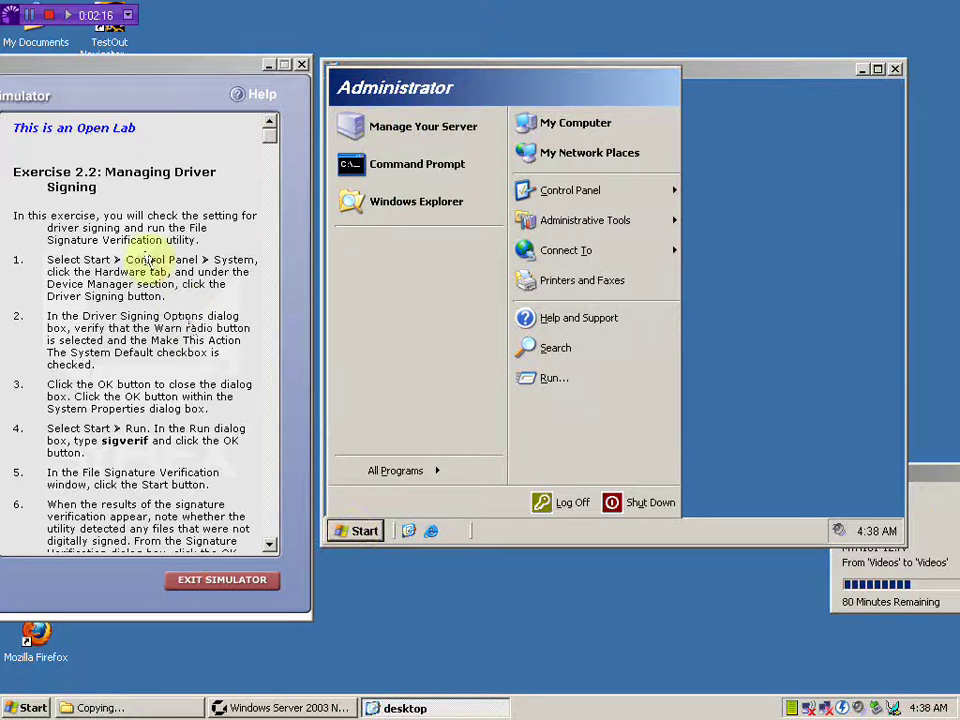
click(22, 15)
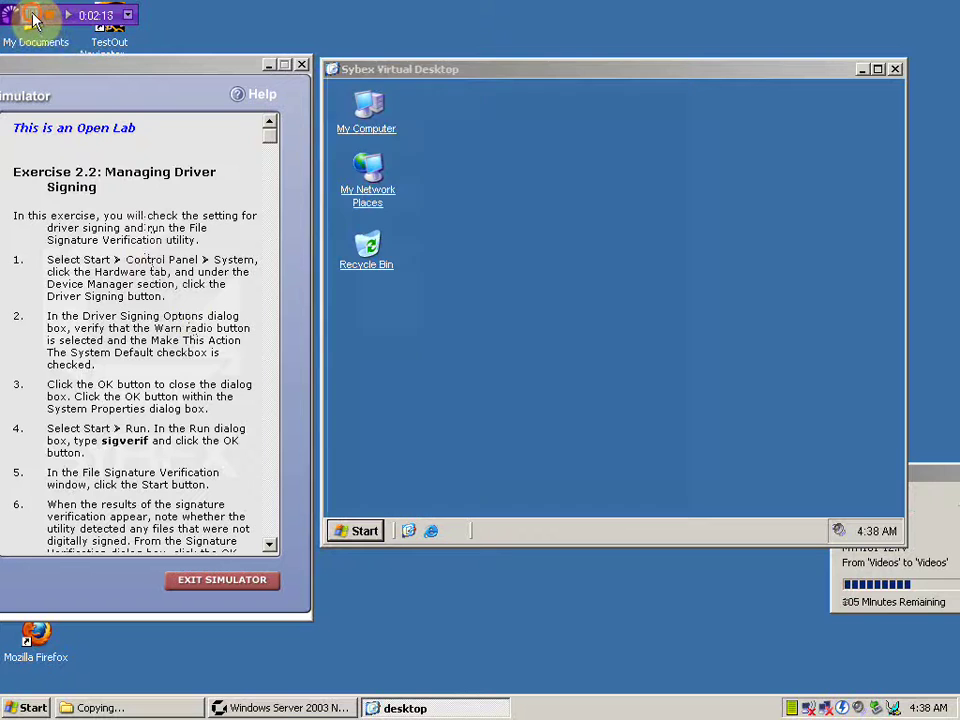
click(364, 538)
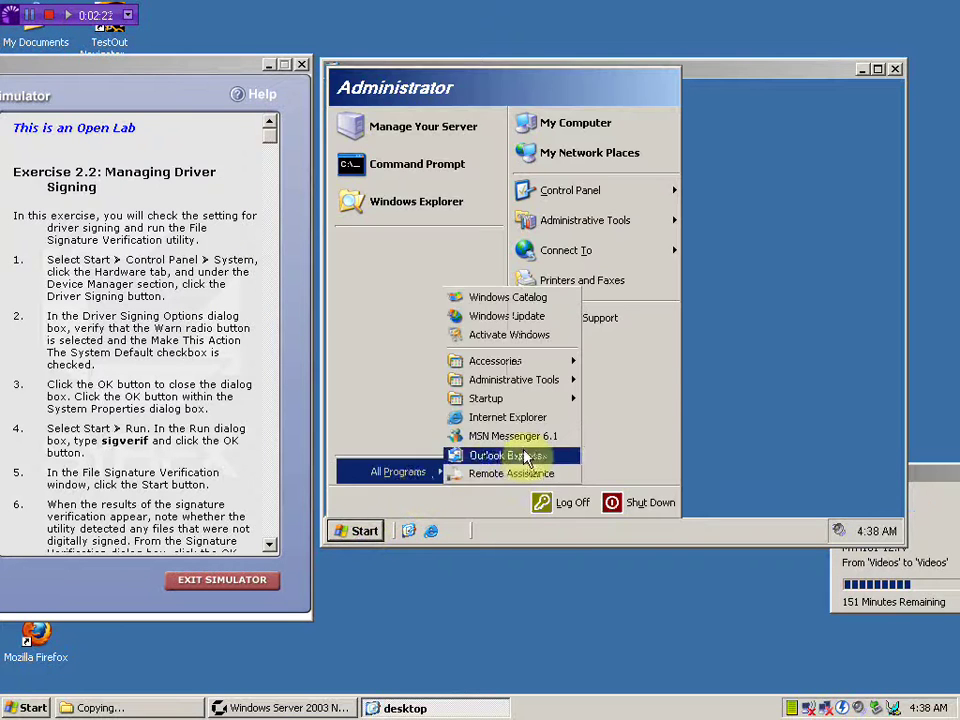
click(605, 385)
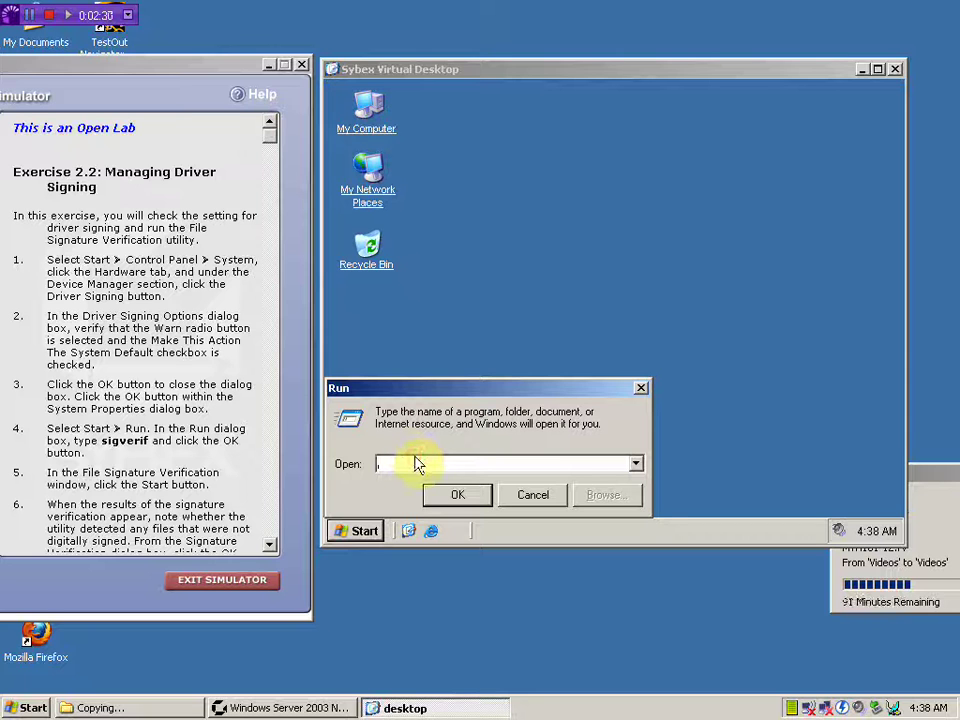
text(s)
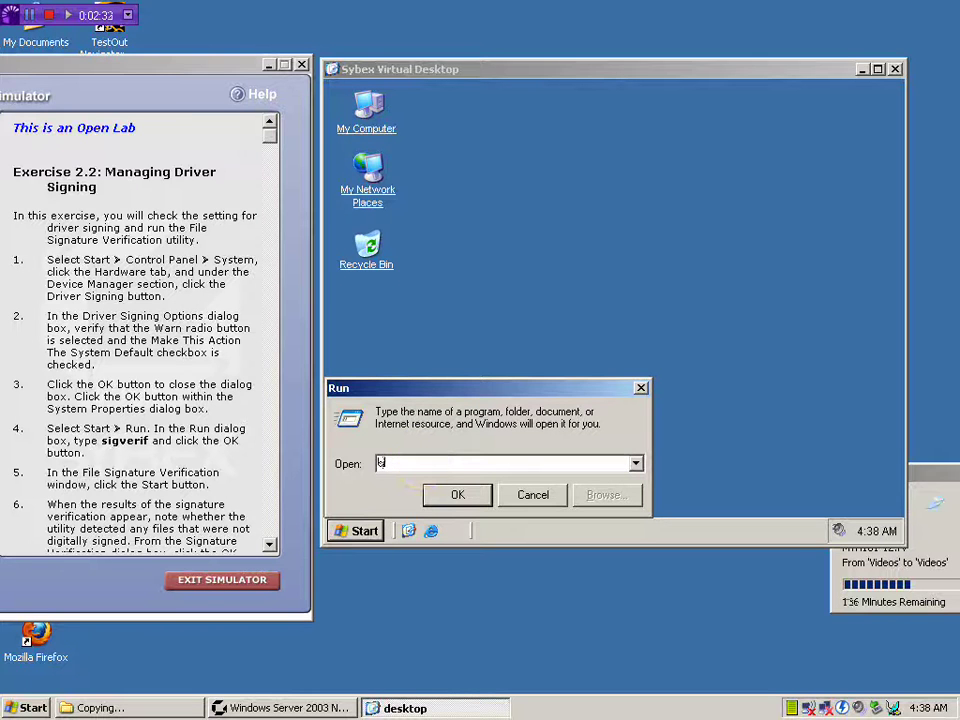
text(igverif)
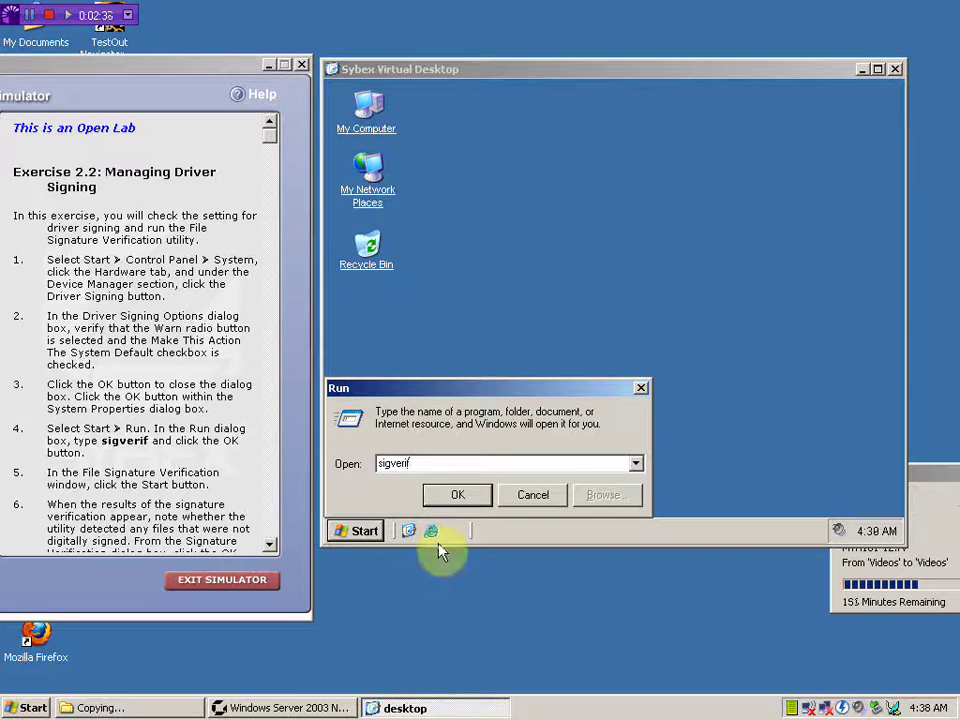
click(459, 495)
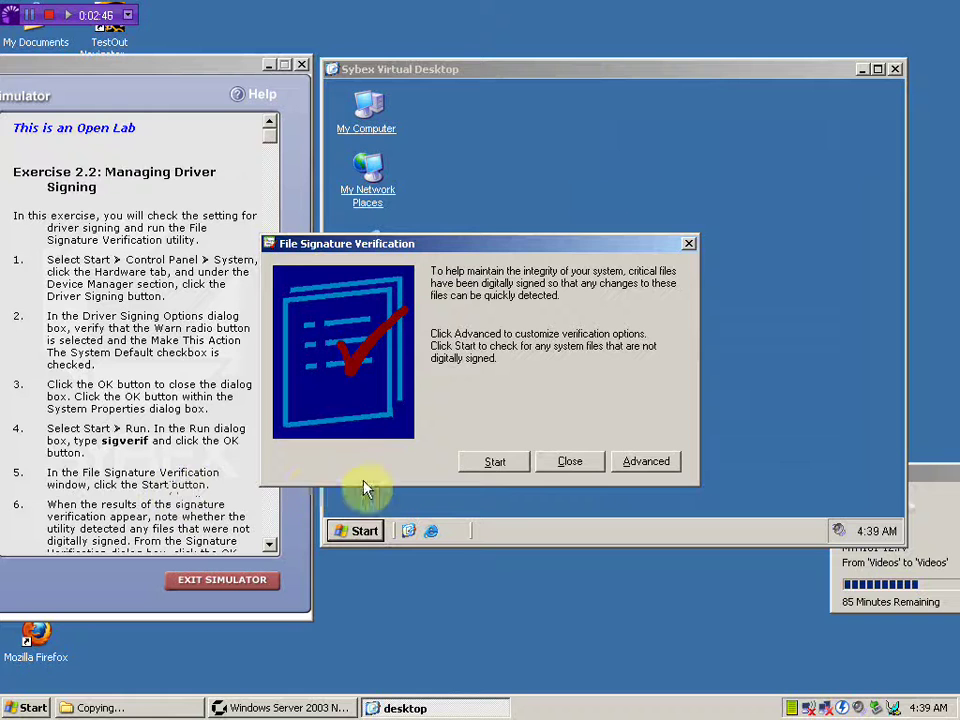
Scan the system files for missing digital signatures and dismiss the scan result message.
click(509, 469)
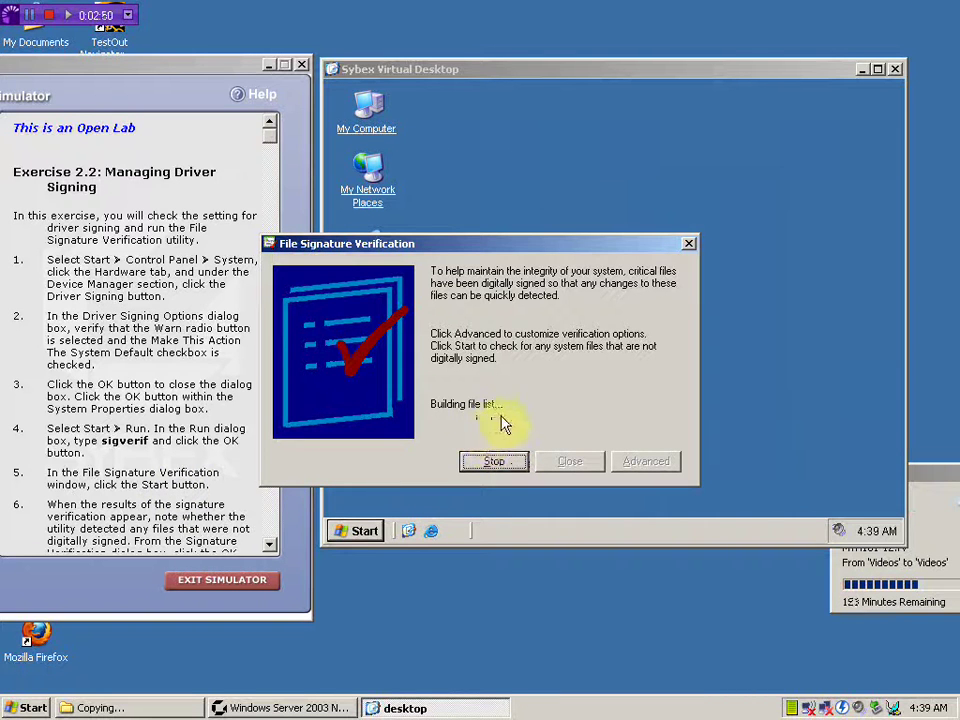
click(266, 549)
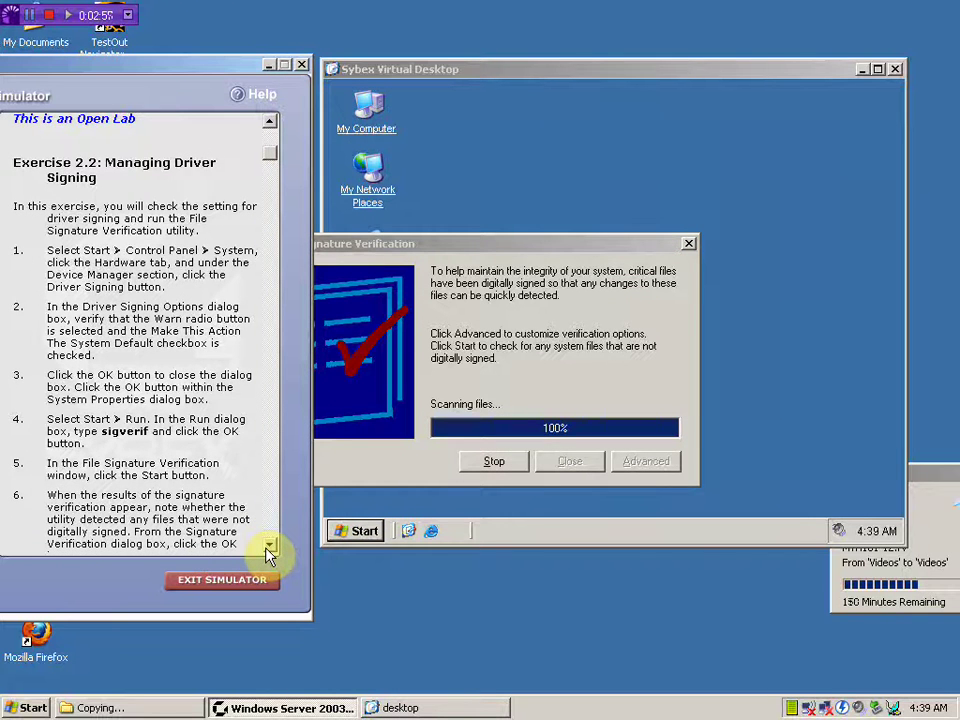
drag(266, 549, 266, 549)
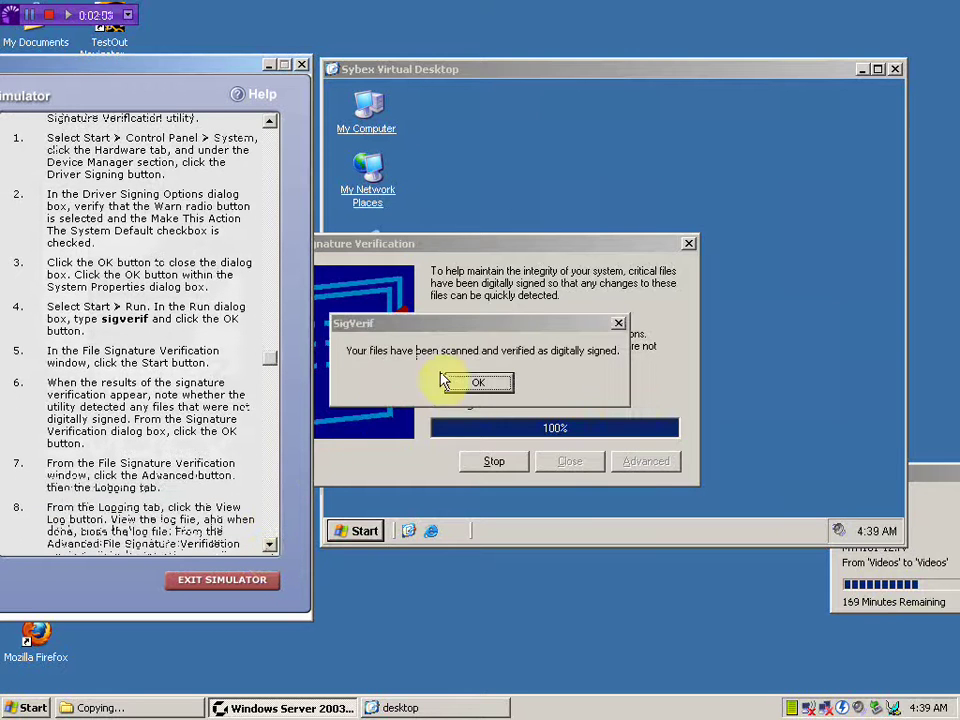
click(471, 376)
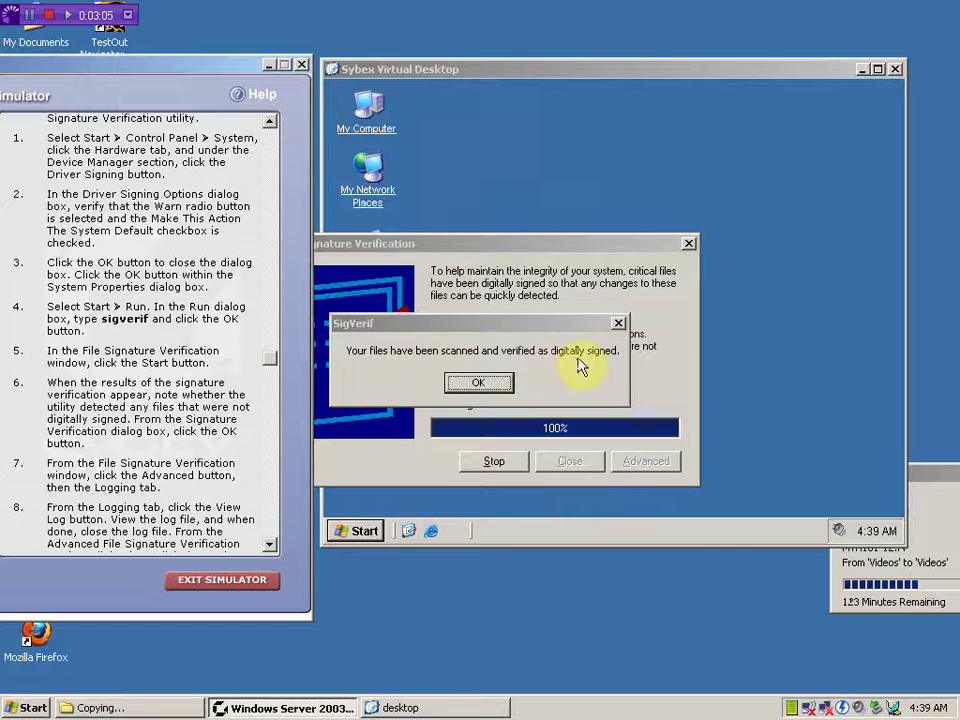
click(488, 387)
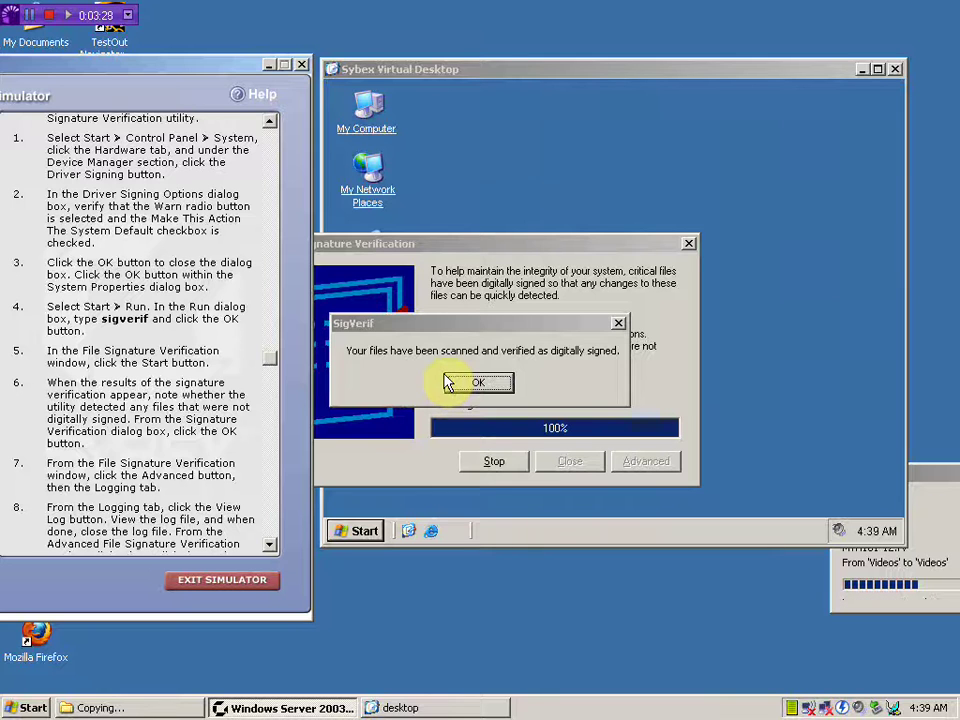
click(476, 382)
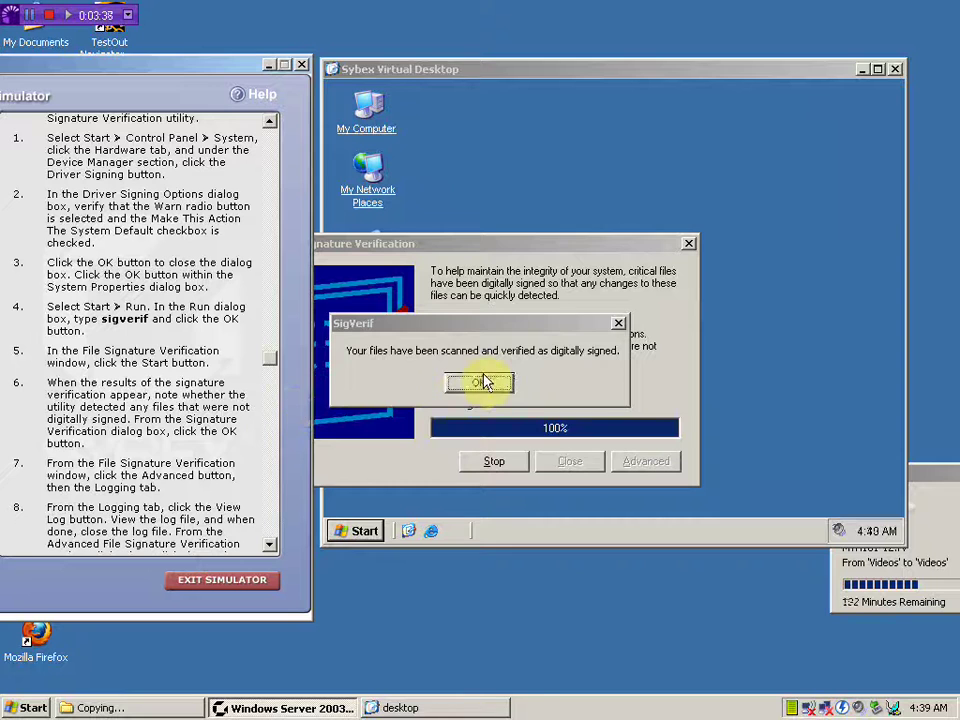
click(477, 384)
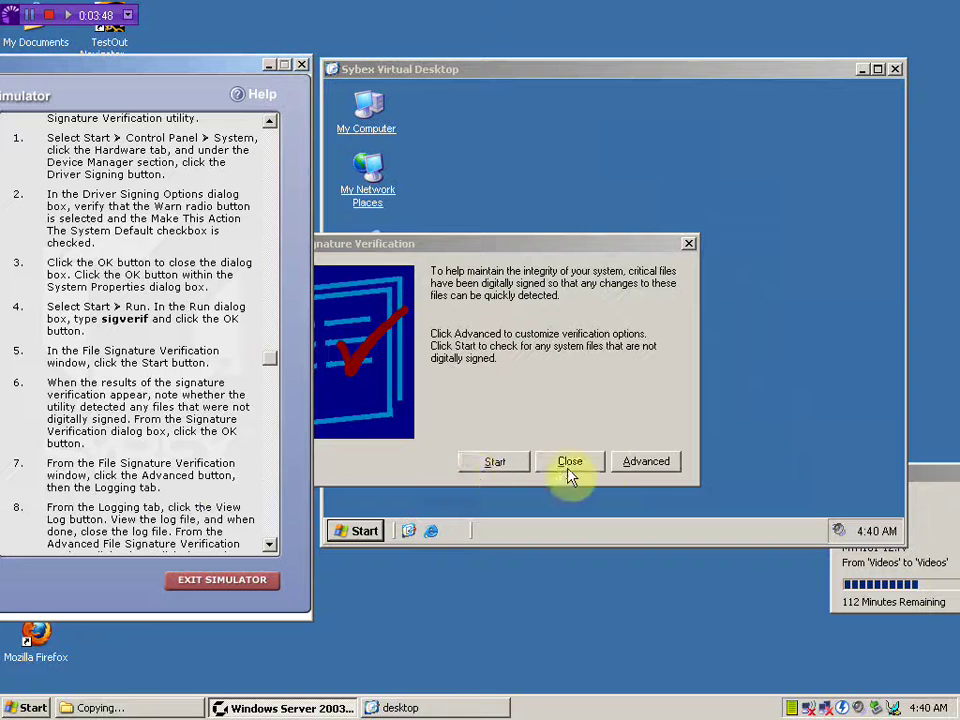
View the SIGVERIF.TXT log from the logging options of the advanced verification settings, then close the log.
click(643, 463)
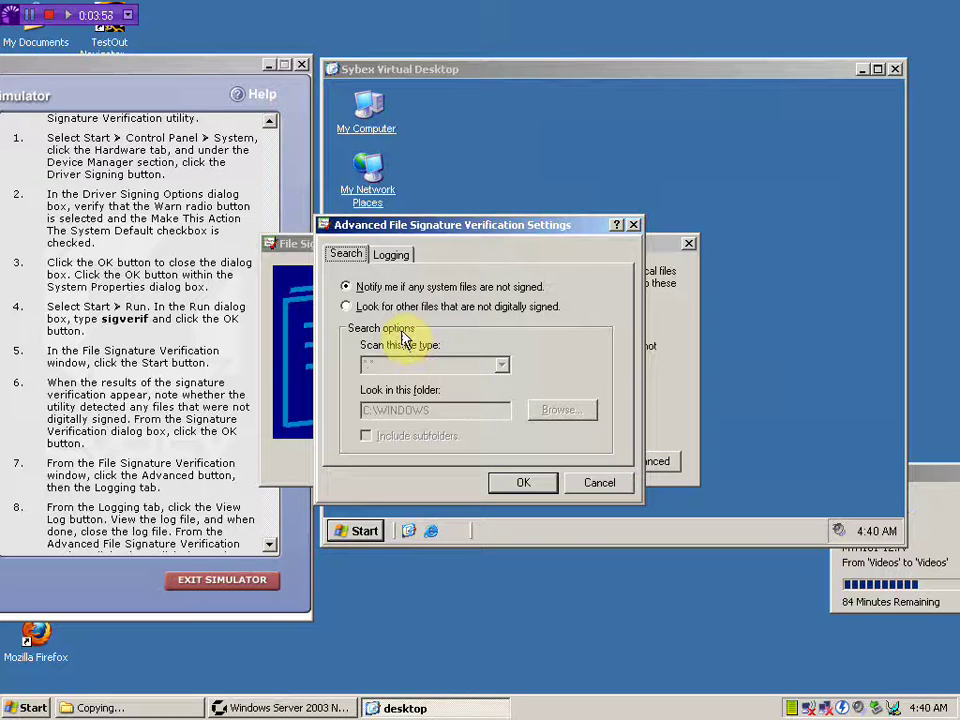
click(396, 256)
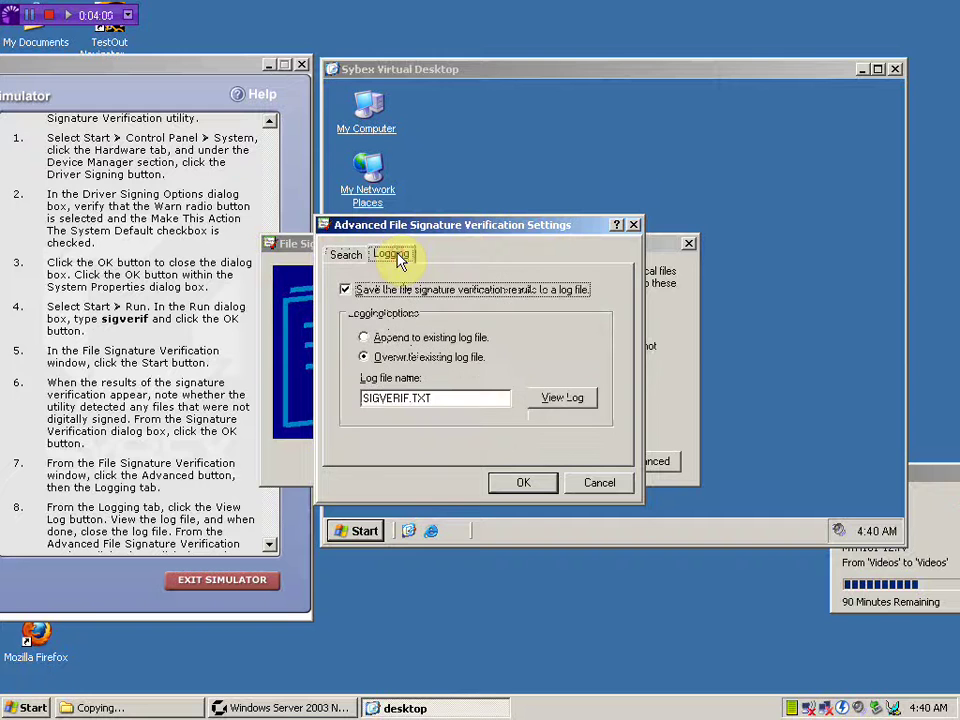
click(270, 545)
click(270, 545)
click(270, 545)
click(270, 545)
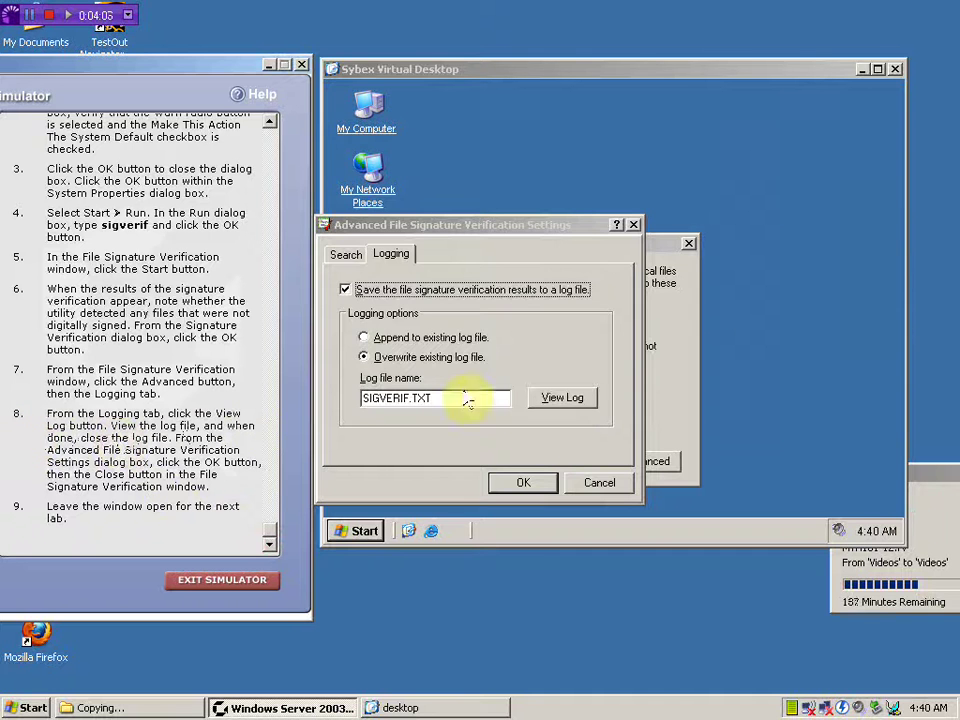
click(570, 399)
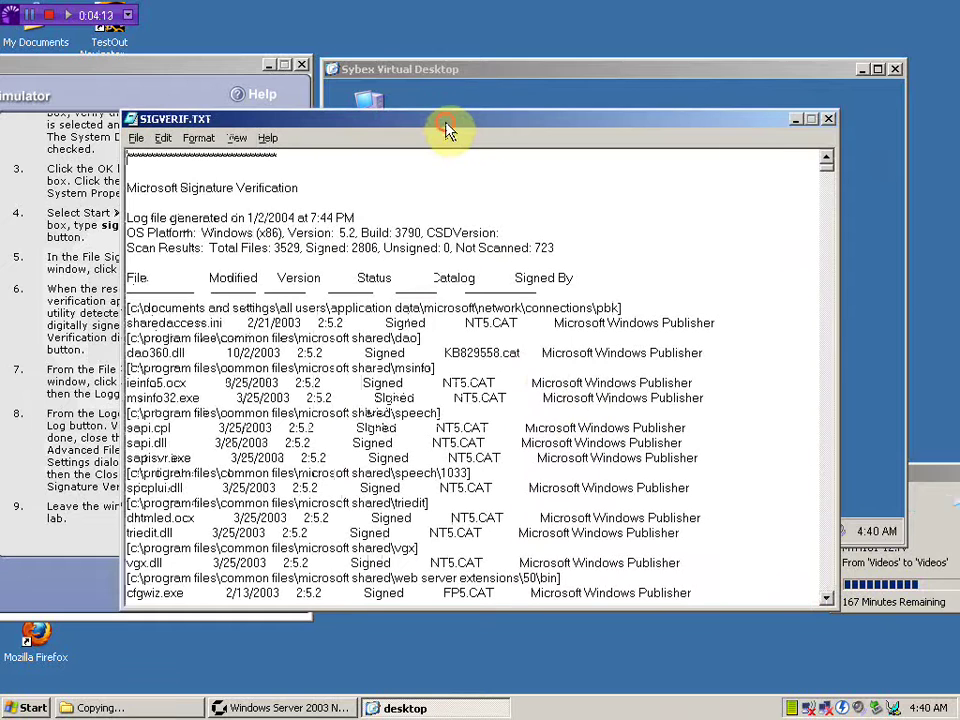
drag(602, 119, 639, 94)
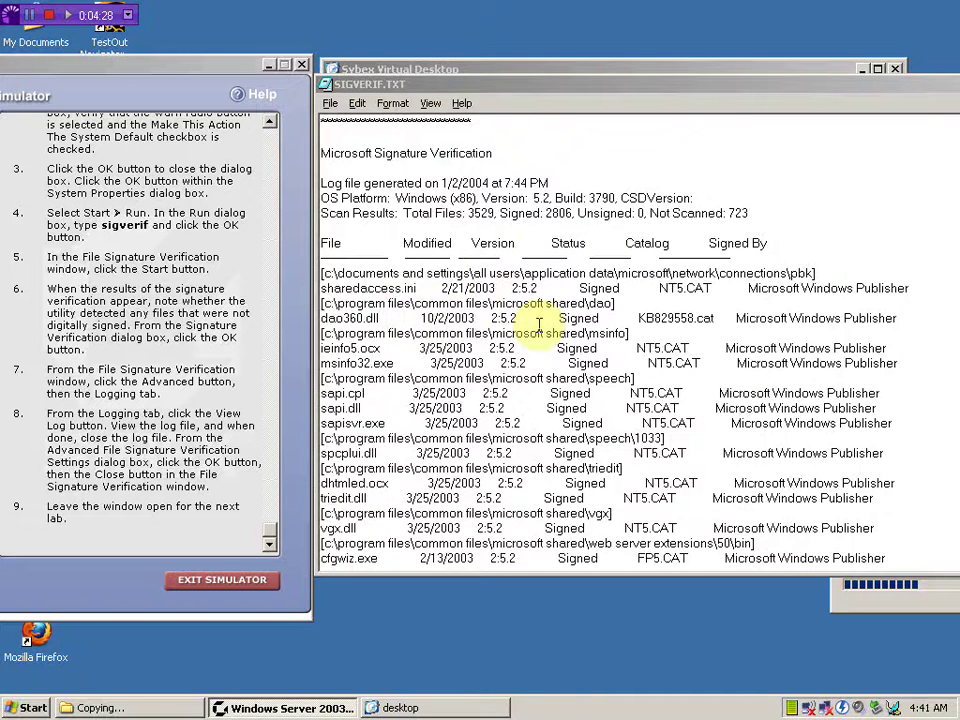
click(858, 86)
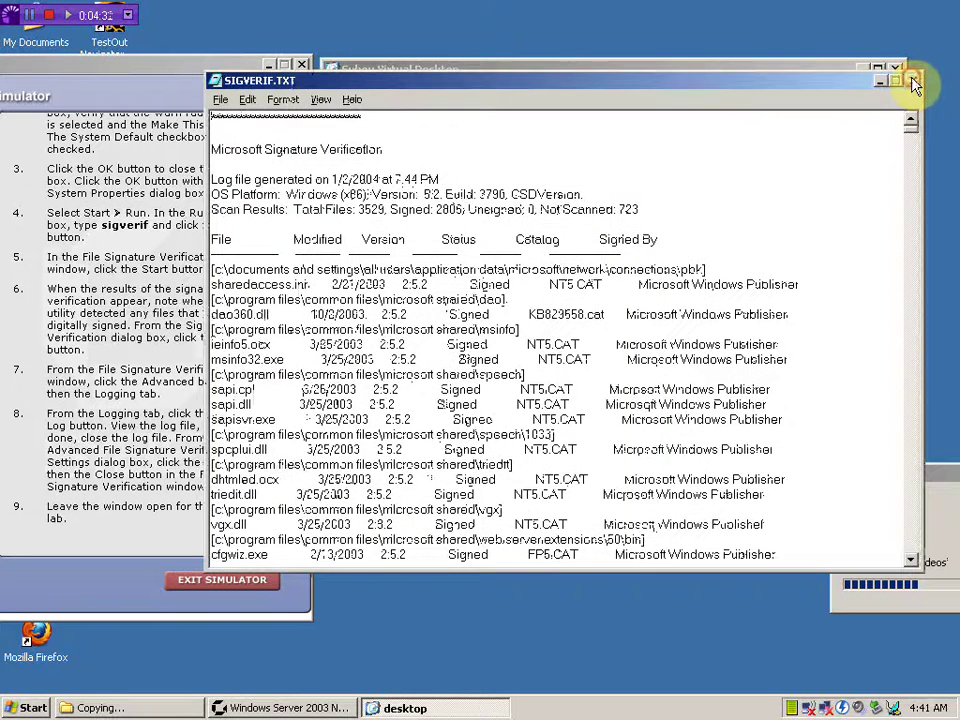
click(912, 83)
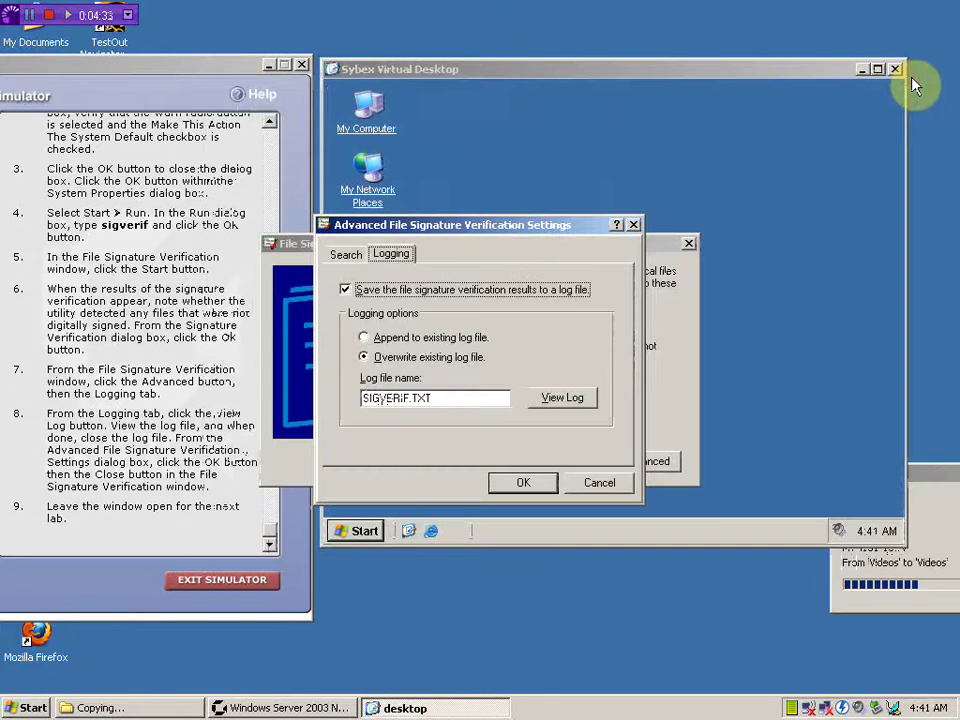
Accept the advanced verification settings and close the File Signature Verification utility.
click(508, 483)
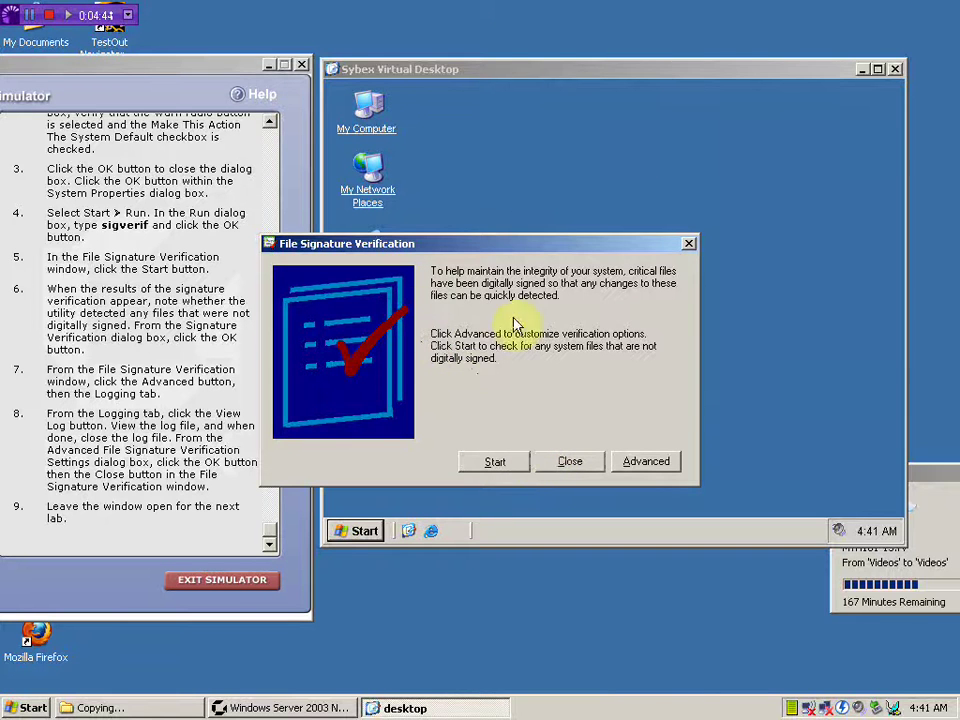
click(574, 468)
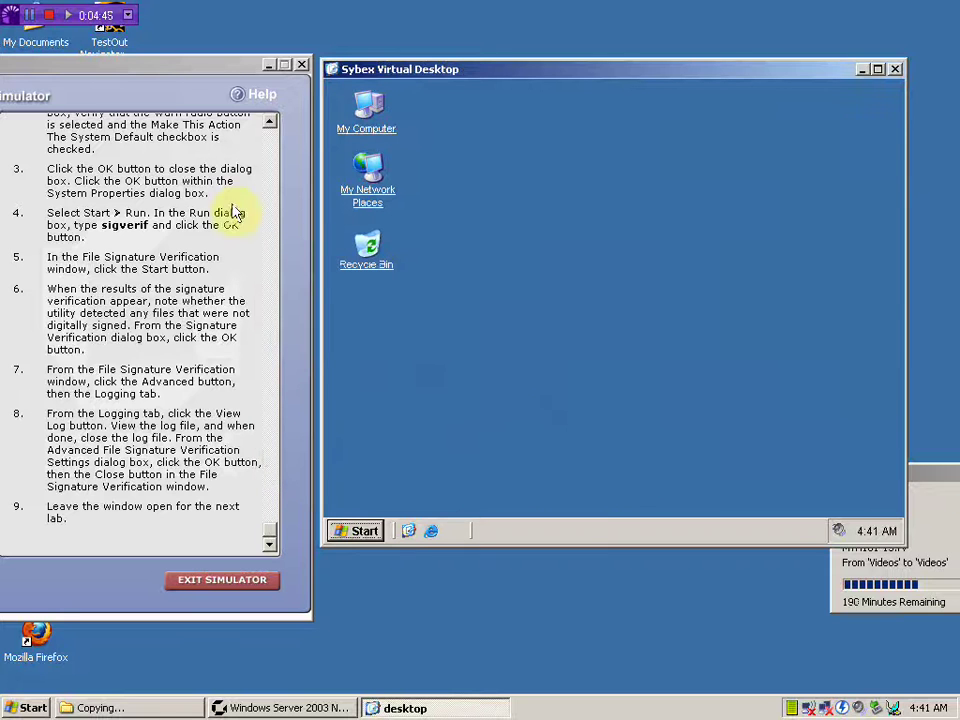
click(30, 18)
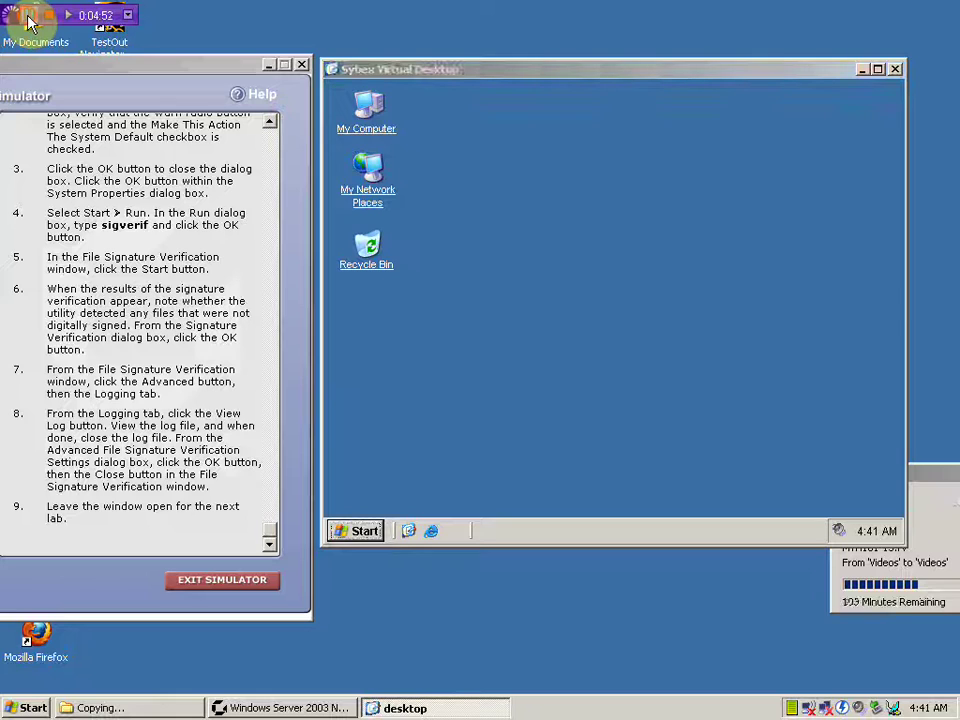